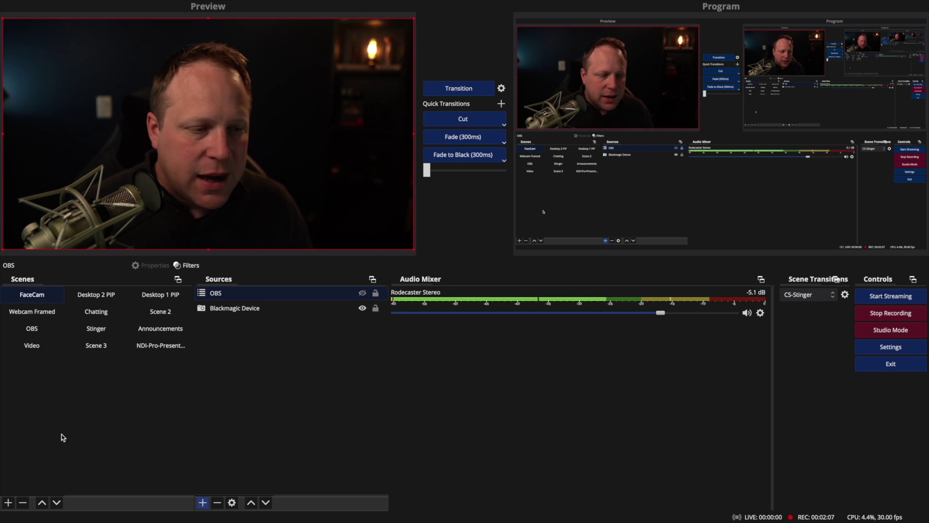
# Select the empty Announcements scene and bring up the list of addable source types.
pyautogui.click(156, 329)
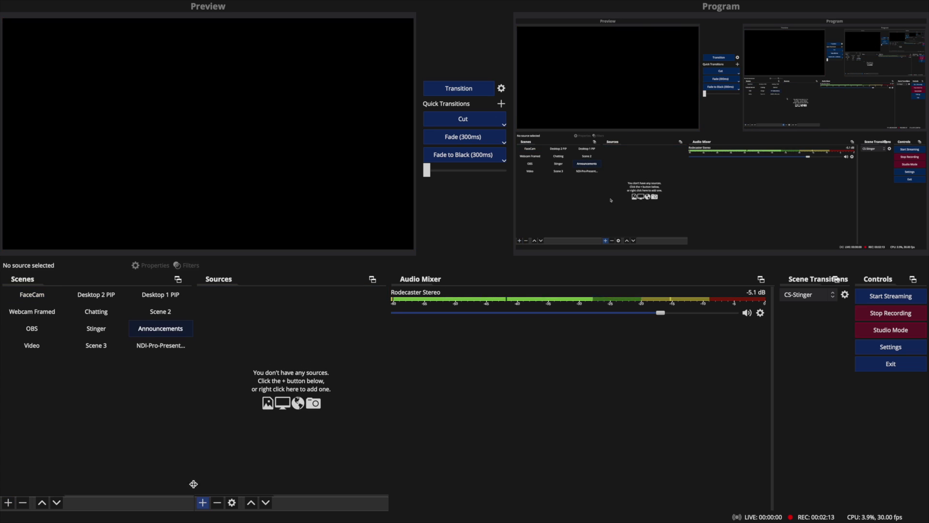
pyautogui.click(203, 503)
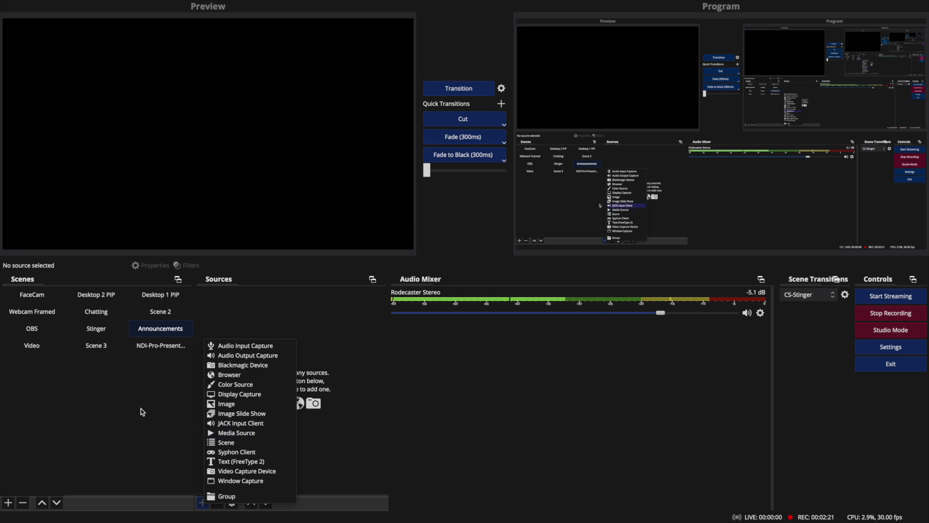
pyautogui.click(31, 298)
pyautogui.click(31, 295)
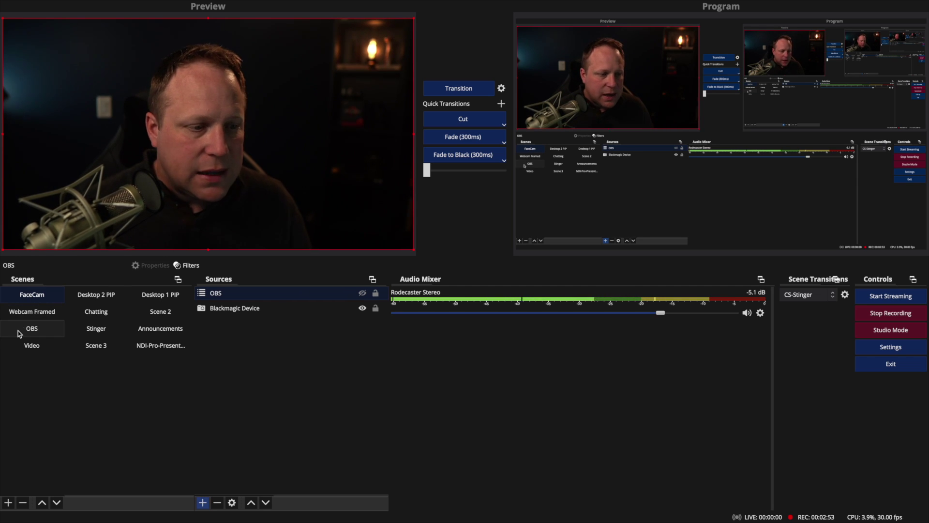
pyautogui.click(145, 329)
pyautogui.click(203, 502)
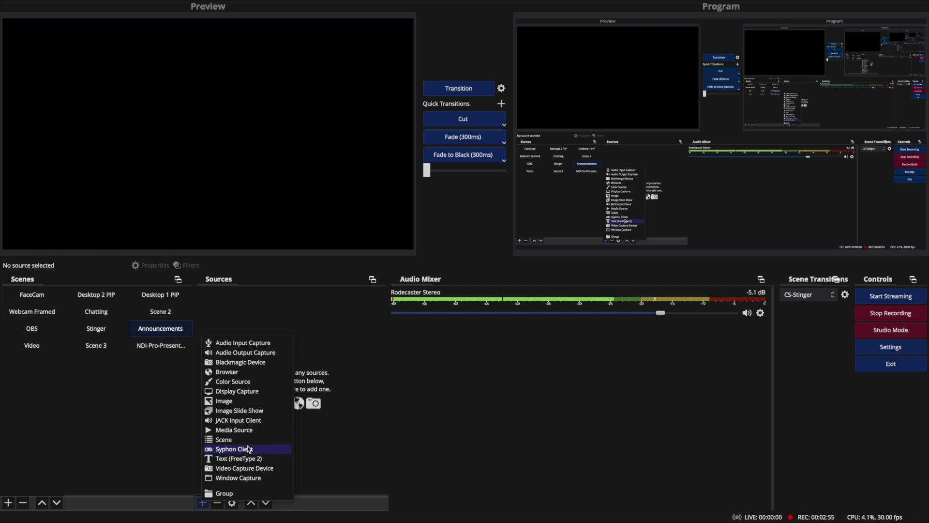
# Create a new Image Slide Show source and review its 8000 ms Fade settings.
pyautogui.click(239, 410)
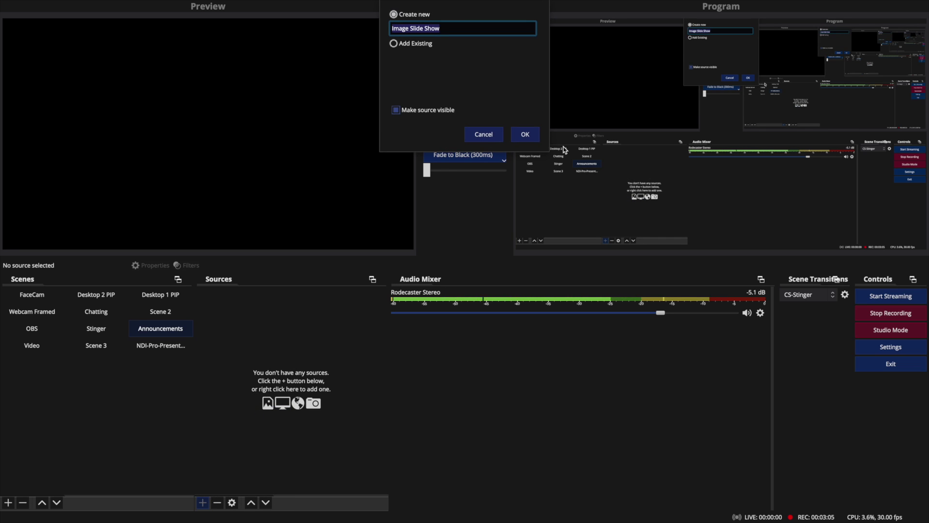
pyautogui.click(534, 137)
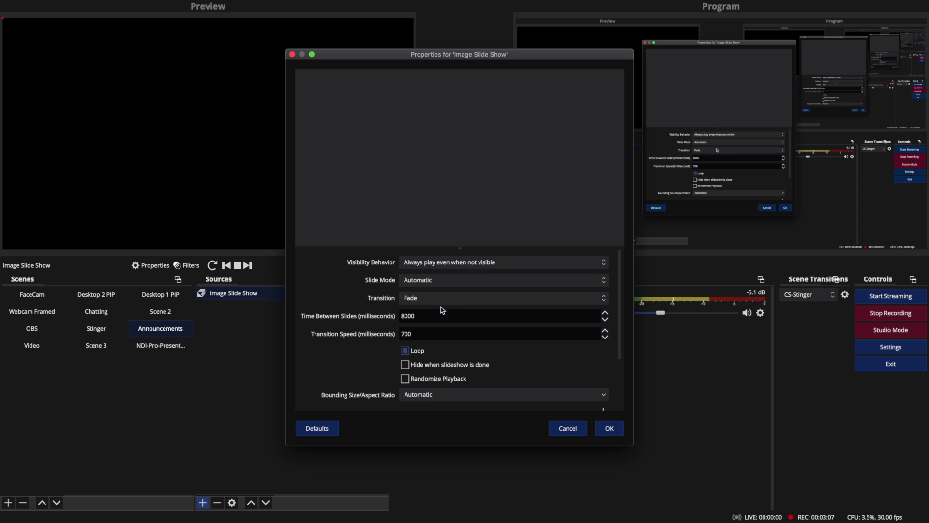
pyautogui.scroll(-3, 449, 304)
pyautogui.scroll(3, 441, 306)
pyautogui.scroll(-2, 456, 341)
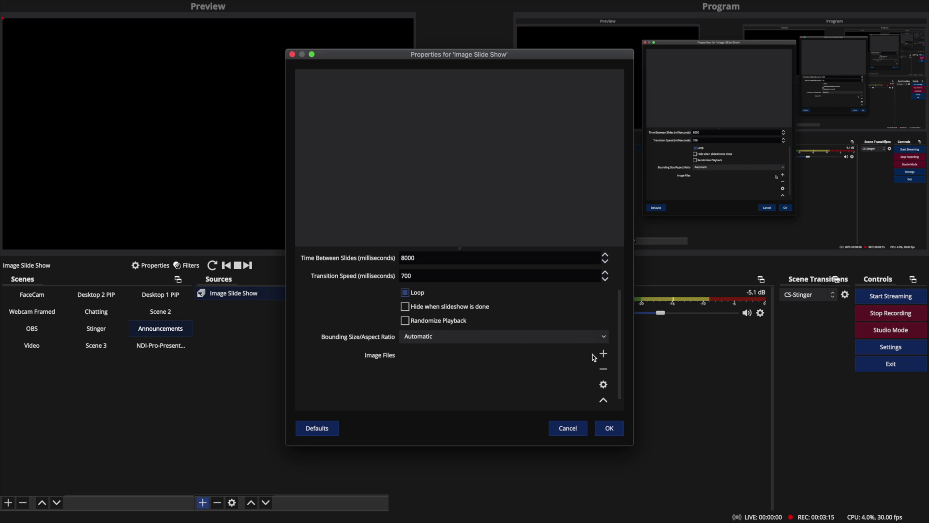
# Add four jpgs from Downloads' Welcome To Church Online Sky Lines folder to Image Files.
pyautogui.click(620, 361)
pyautogui.scroll(-5, 306, 220)
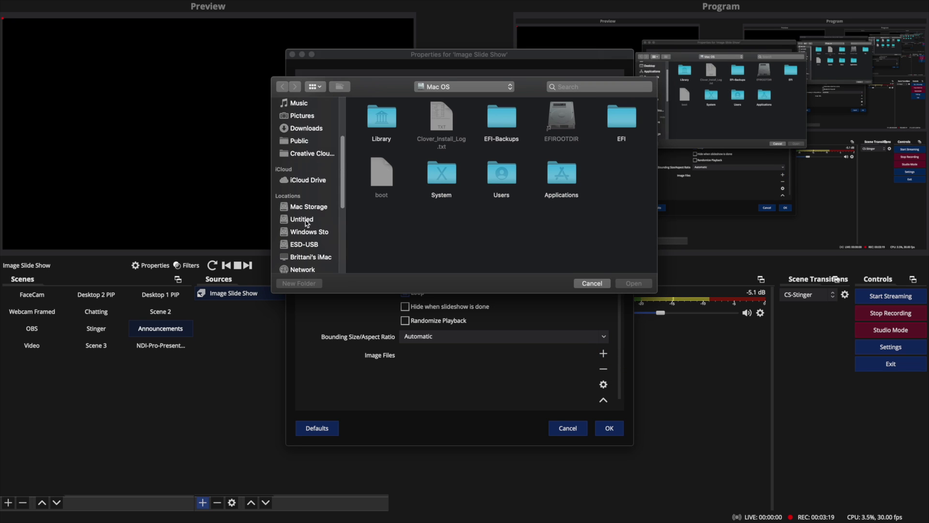
pyautogui.scroll(4, 307, 218)
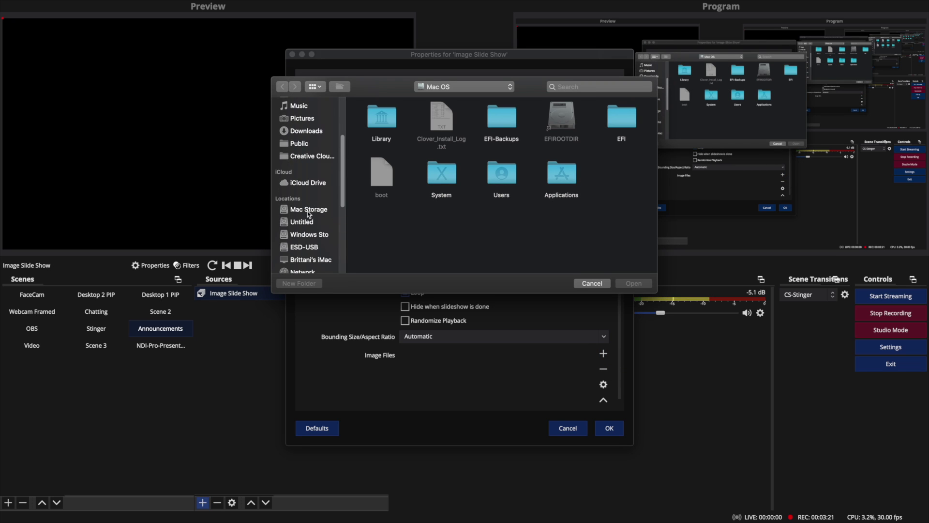
pyautogui.click(313, 144)
pyautogui.click(382, 125)
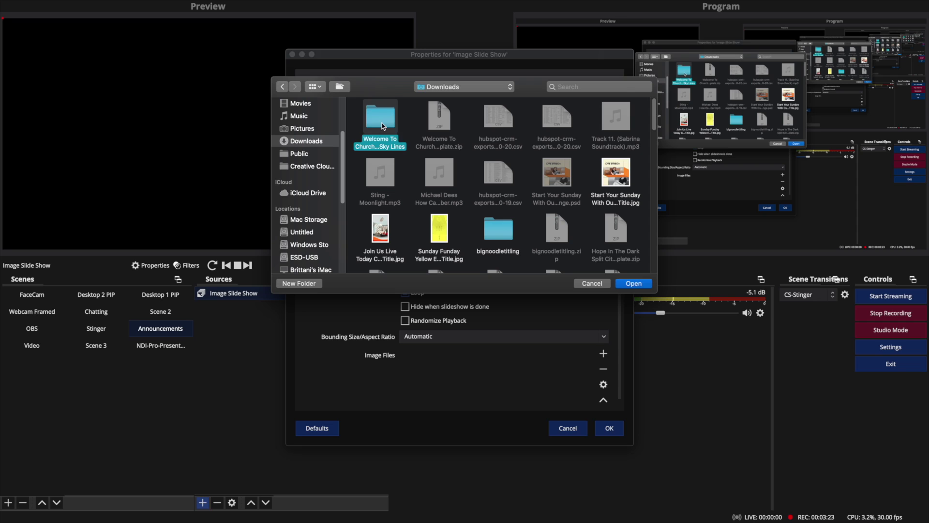
pyautogui.doubleClick(382, 125)
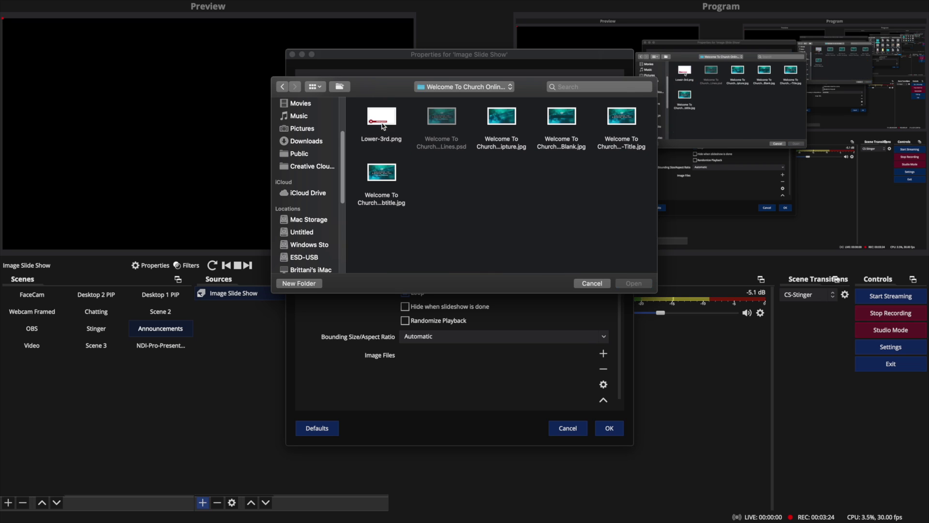
pyautogui.click(495, 118)
pyautogui.keyDown('super'); pyautogui.click(563, 120); pyautogui.keyUp('super')
pyautogui.keyDown('super'); pyautogui.click(610, 124); pyautogui.keyUp('super')
pyautogui.keyDown('super'); pyautogui.click(374, 186); pyautogui.keyUp('super')
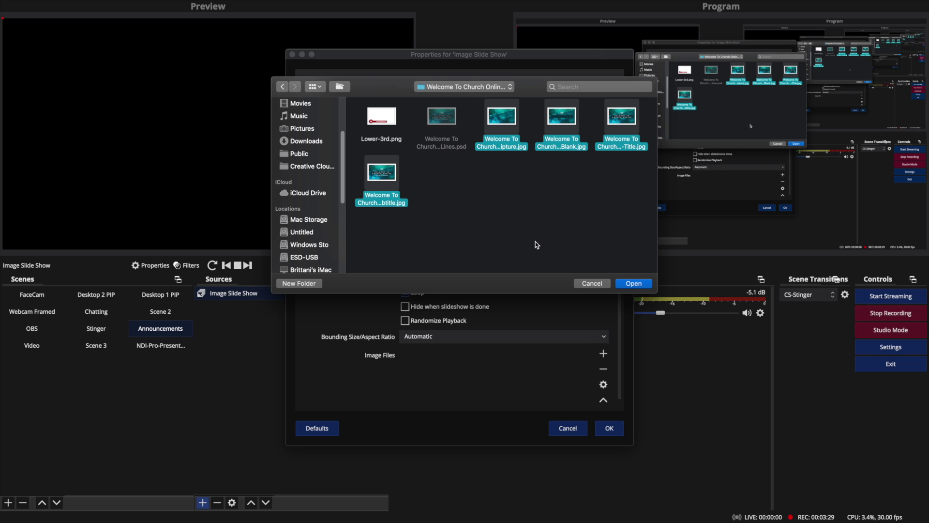
pyautogui.click(637, 284)
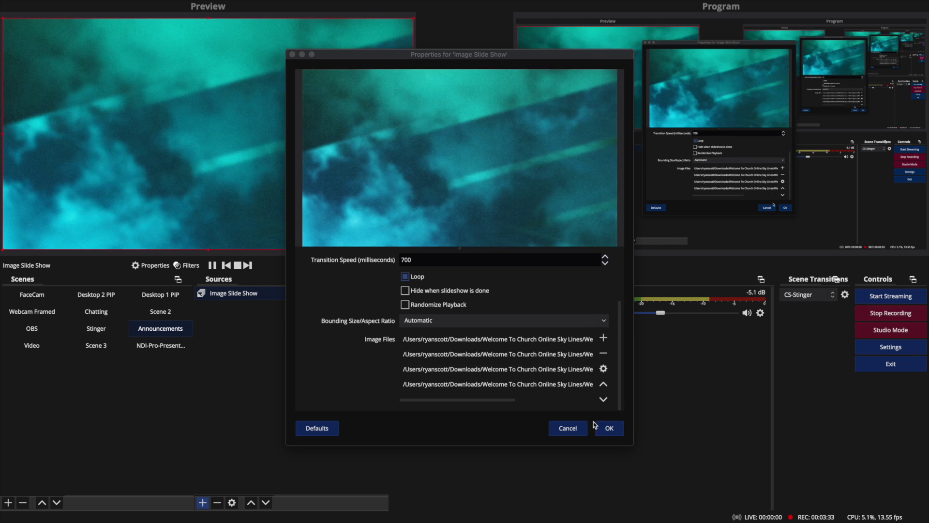
# Save the slideshow, preview the welcome slides with Next in Playlist, then return to FaceCam via F1.
pyautogui.click(609, 428)
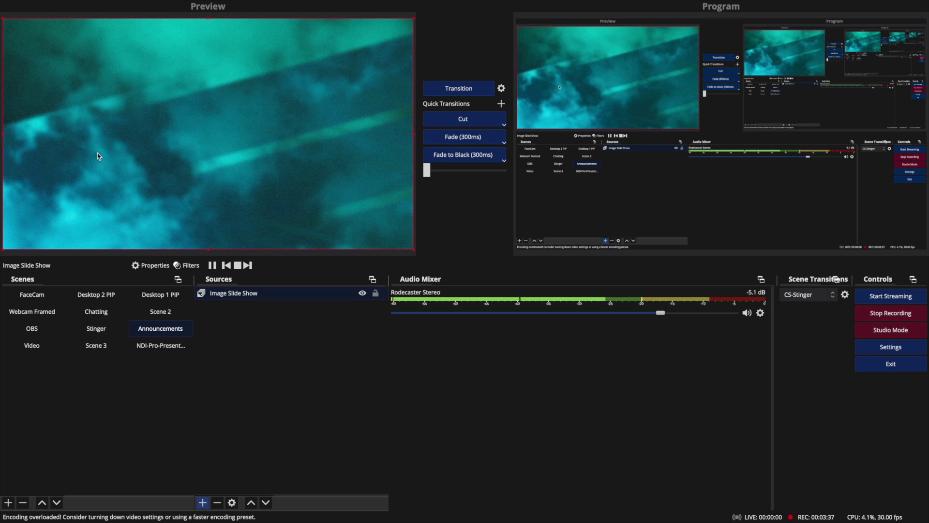
pyautogui.click(247, 265)
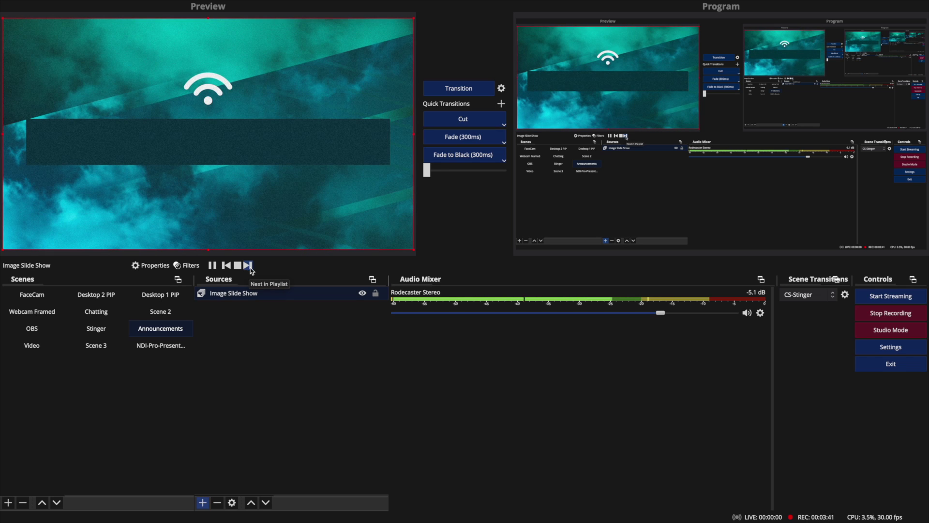
pyautogui.click(247, 265)
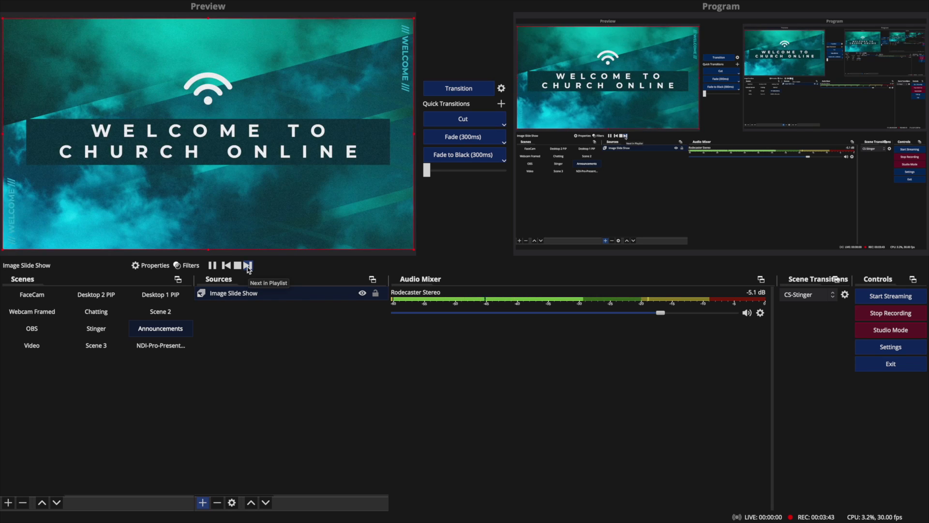
pyautogui.click(247, 265)
pyautogui.click(247, 266)
pyautogui.click(247, 266)
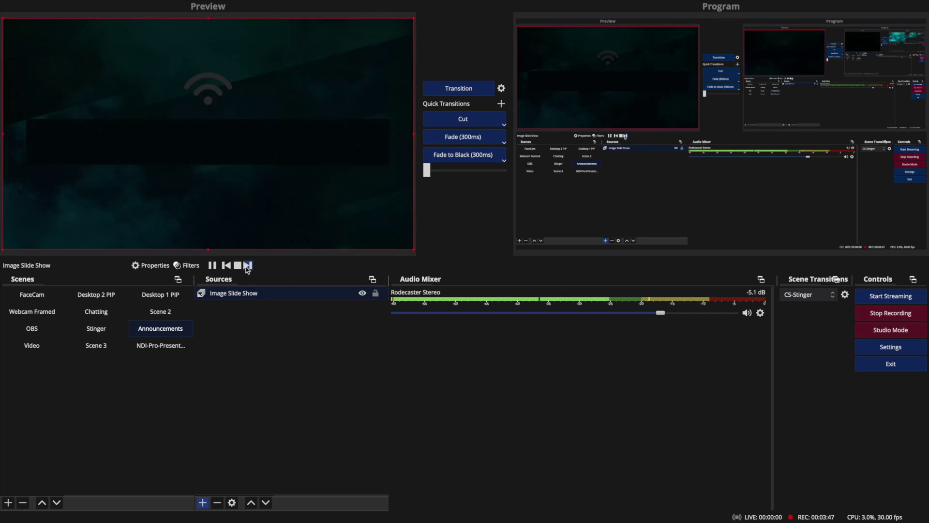
pyautogui.click(247, 266)
pyautogui.click(247, 266)
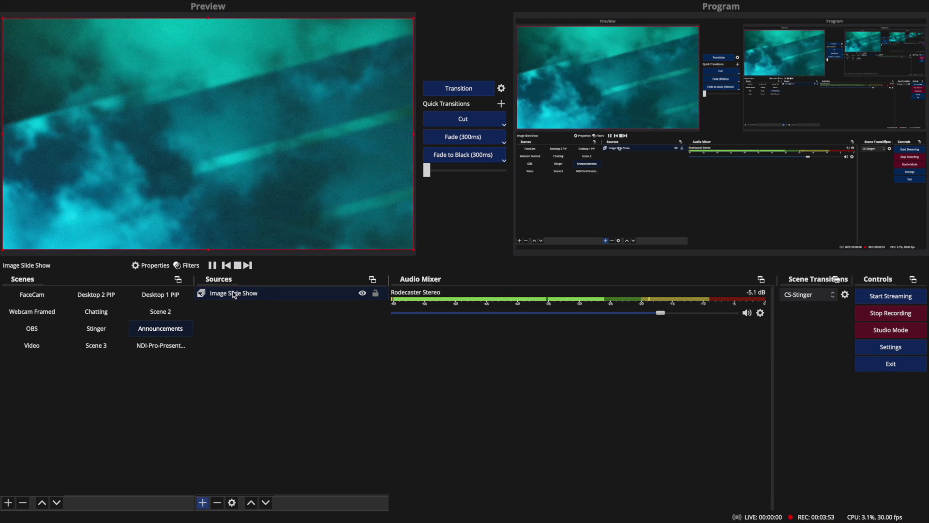
pyautogui.press('F1')
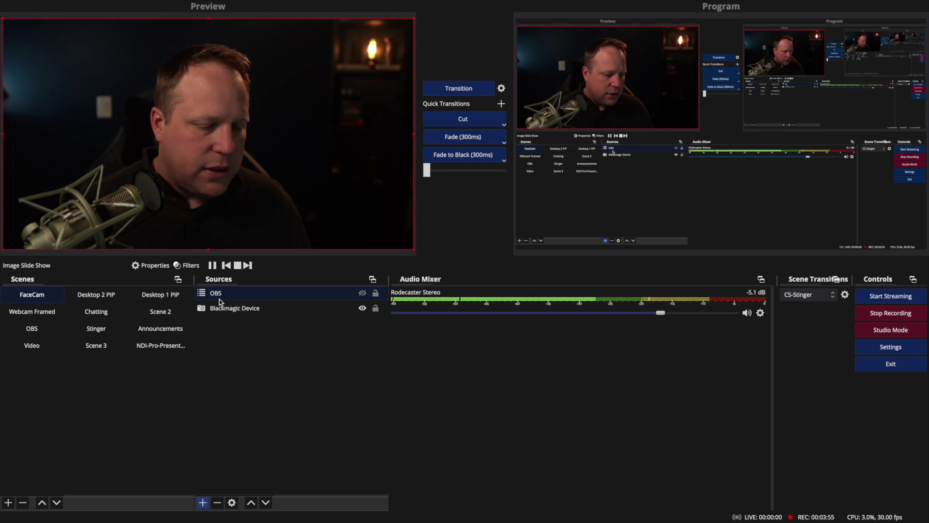